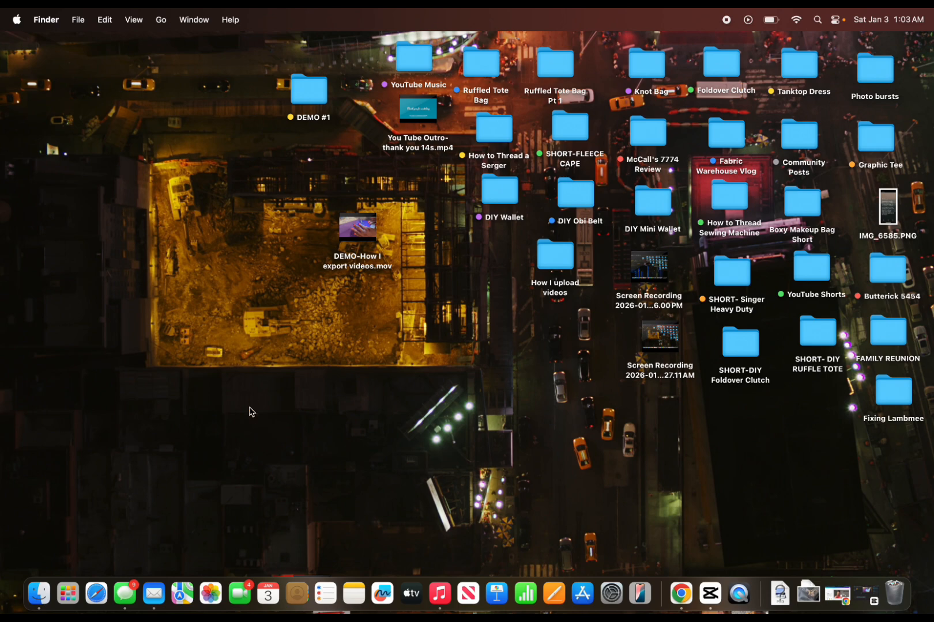
Copy the two purple-fabric sewing clips, 0:09 and 0:04 long, from the Photos video collection to the desktop and close Photos.
left_click(212, 596)
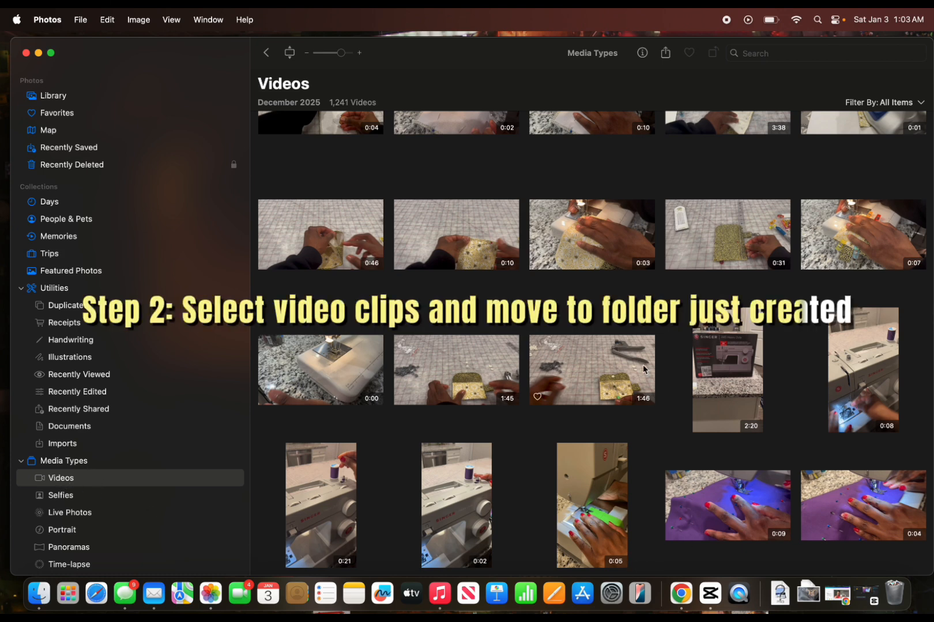
left_click_drag(531, 45, 369, 32)
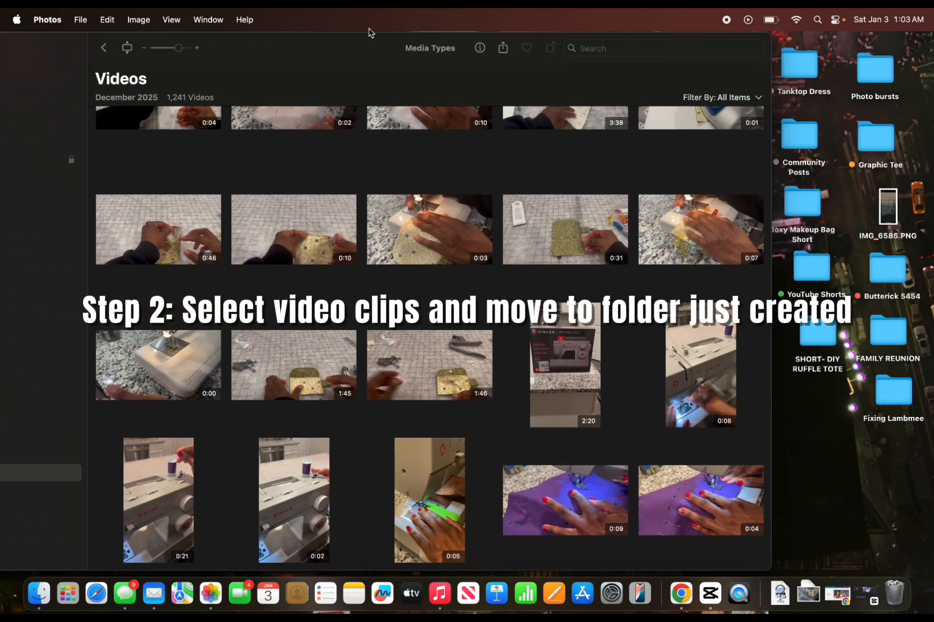
left_click(563, 495)
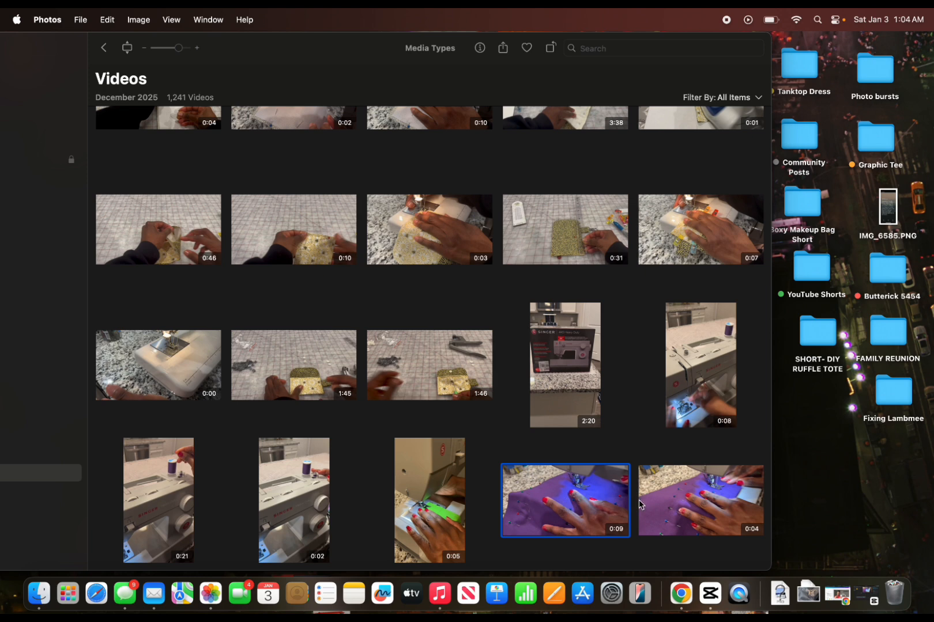
left_click(676, 506, "super")
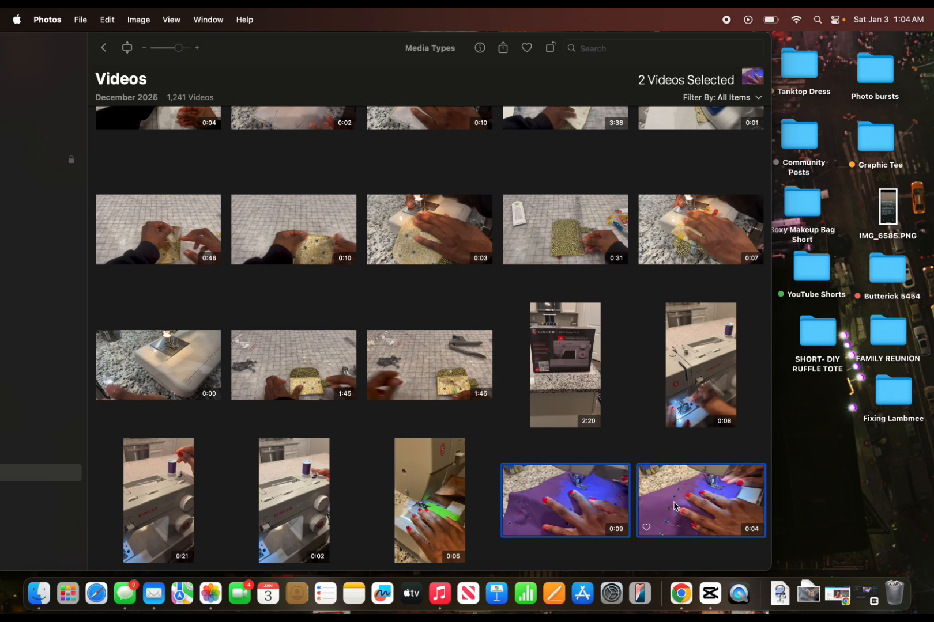
left_click_drag(676, 506, 810, 500)
left_click_drag(280, 42, 478, 45)
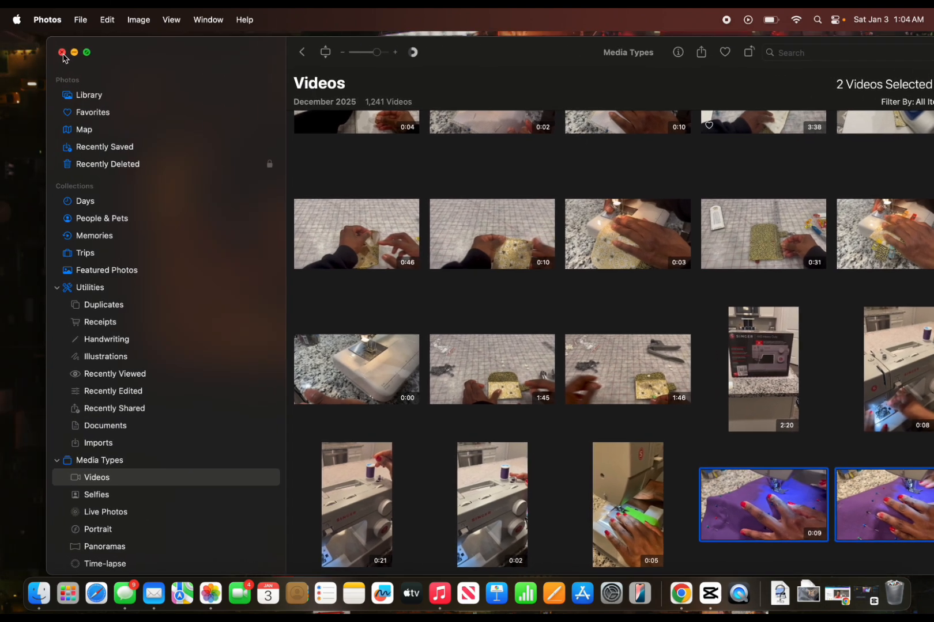
left_click(62, 53)
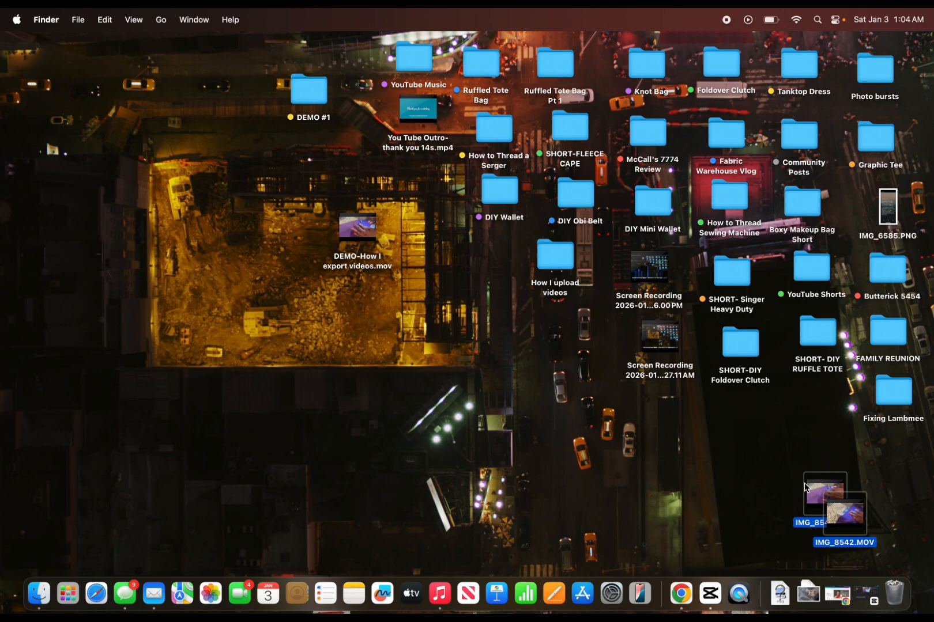
Move IMG_8540.MOV and IMG_8542.MOV from the desktop into the DEMO #1 folder, replacing the existing copies.
left_click_drag(806, 487, 257, 251)
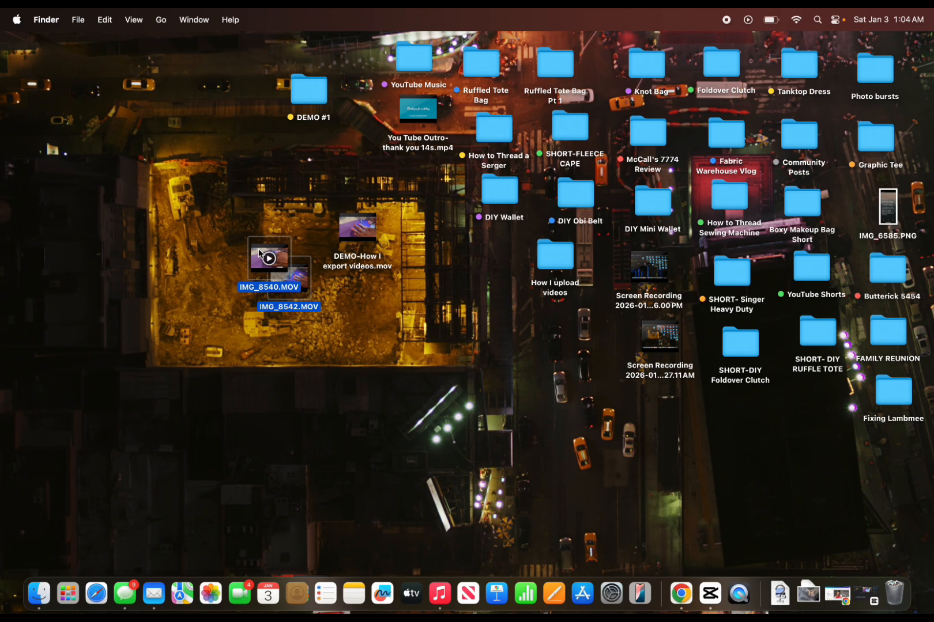
left_click_drag(259, 252, 300, 80)
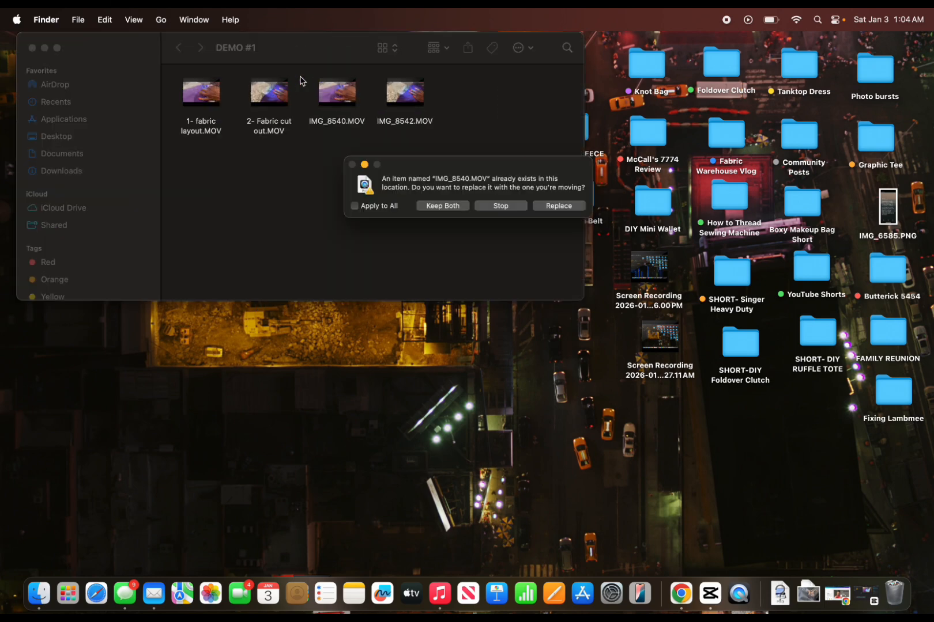
left_click(556, 206)
left_click(556, 205)
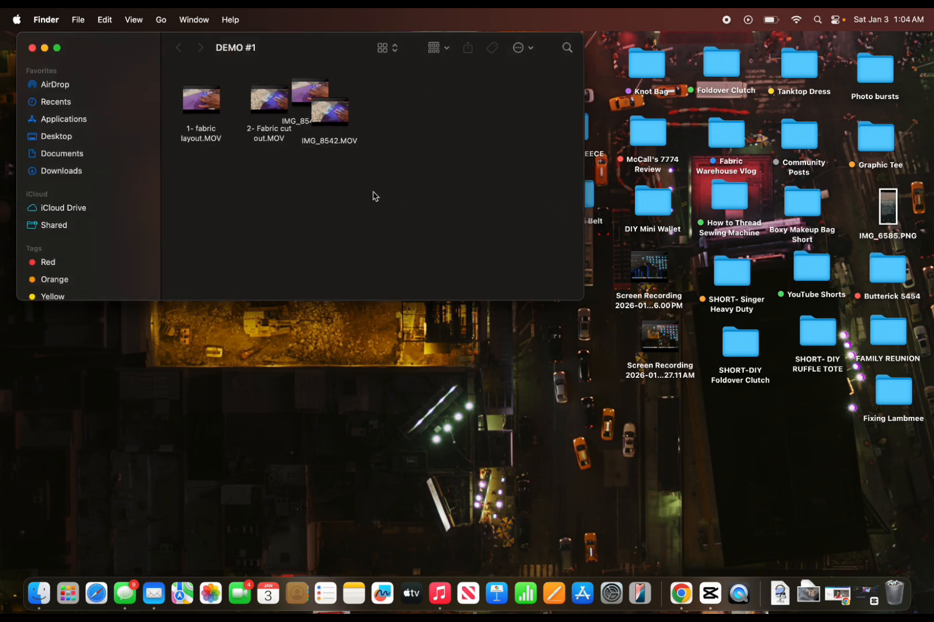
Line up IMG_8542.MOV and IMG_8540.MOV beside the numbered clips in the DEMO #1 folder and close its window.
mouse_move(280, 91)
left_click_drag(310, 92, 403, 105)
mouse_move(347, 110)
left_mouse_down()
mouse_move(349, 90)
mouse_move(347, 120)
left_mouse_up()
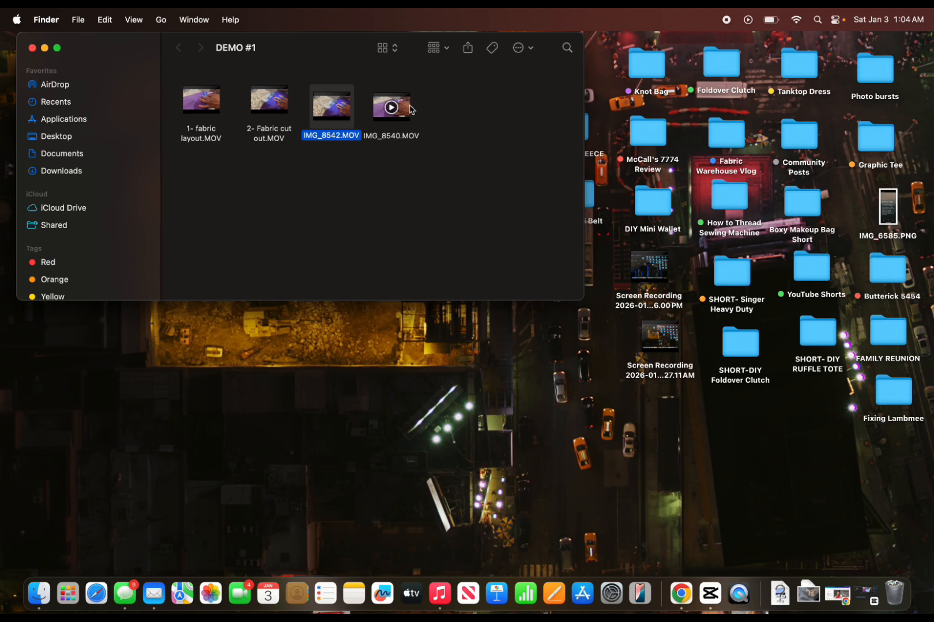
key("Right")
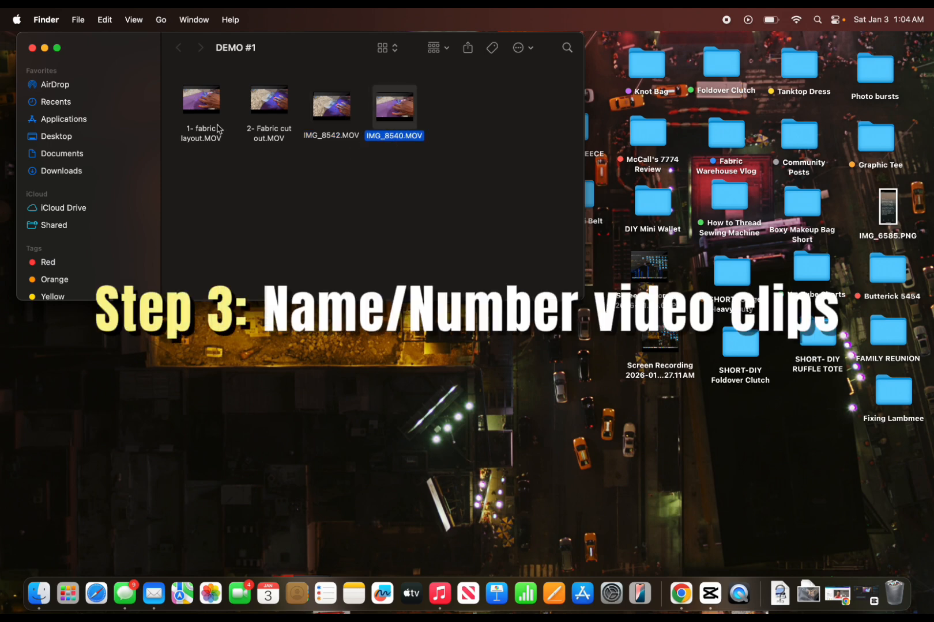
left_click_drag(298, 46, 352, 68)
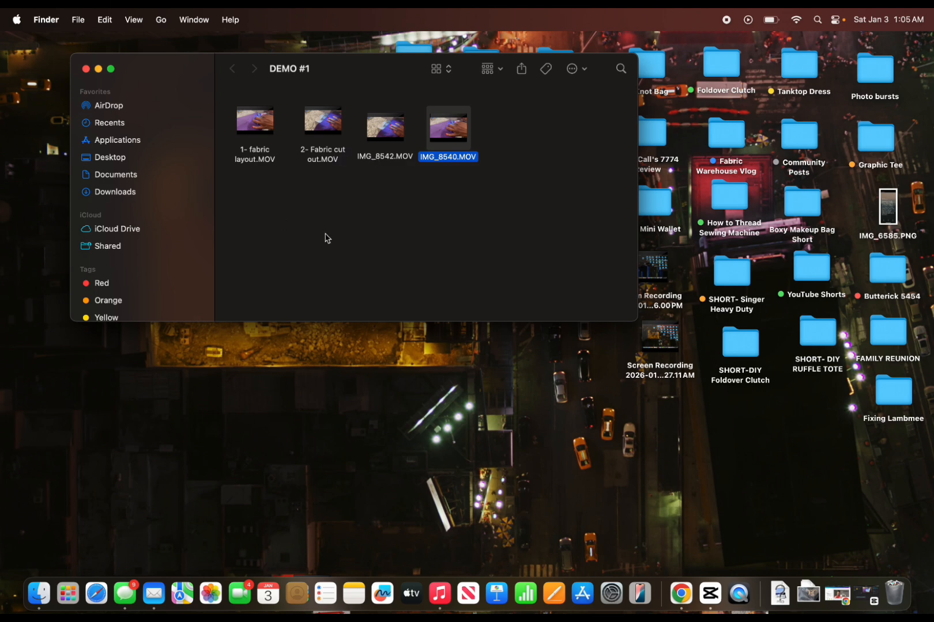
left_click(85, 69)
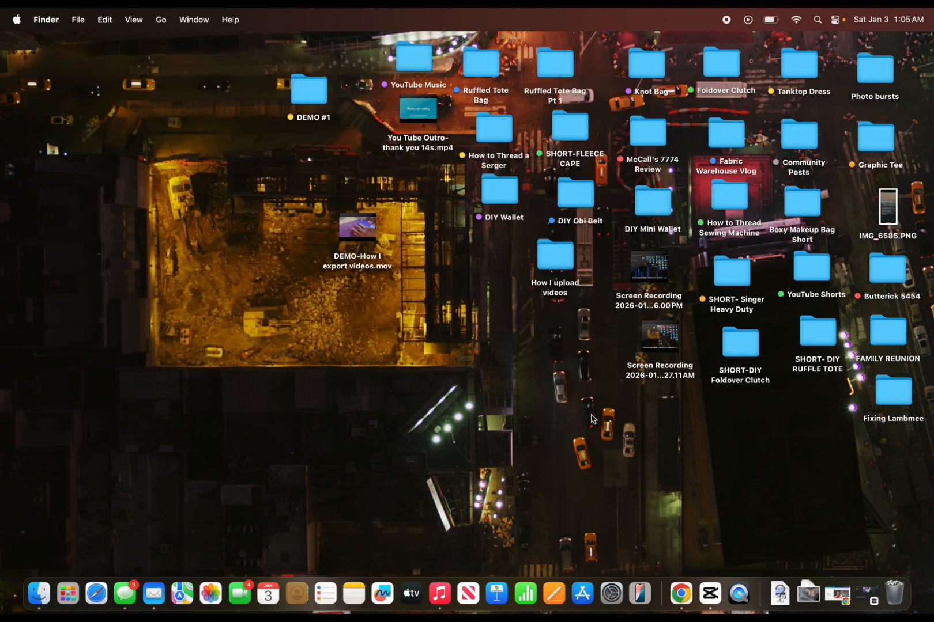
Switch to CapCut and import the DEMO #1 folder from the desktop into the project media.
left_click(867, 597)
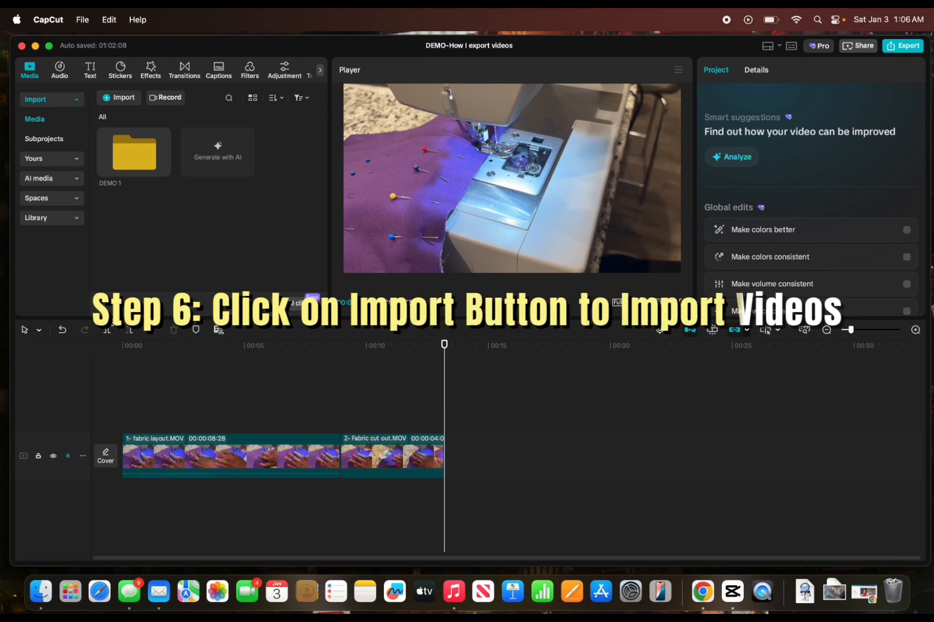
left_click(124, 98)
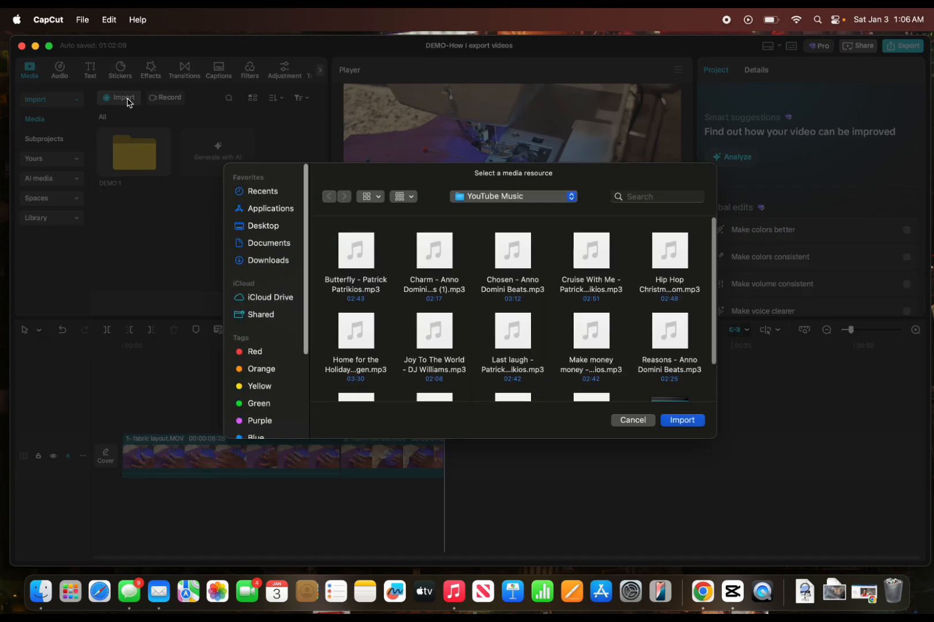
left_click(278, 228)
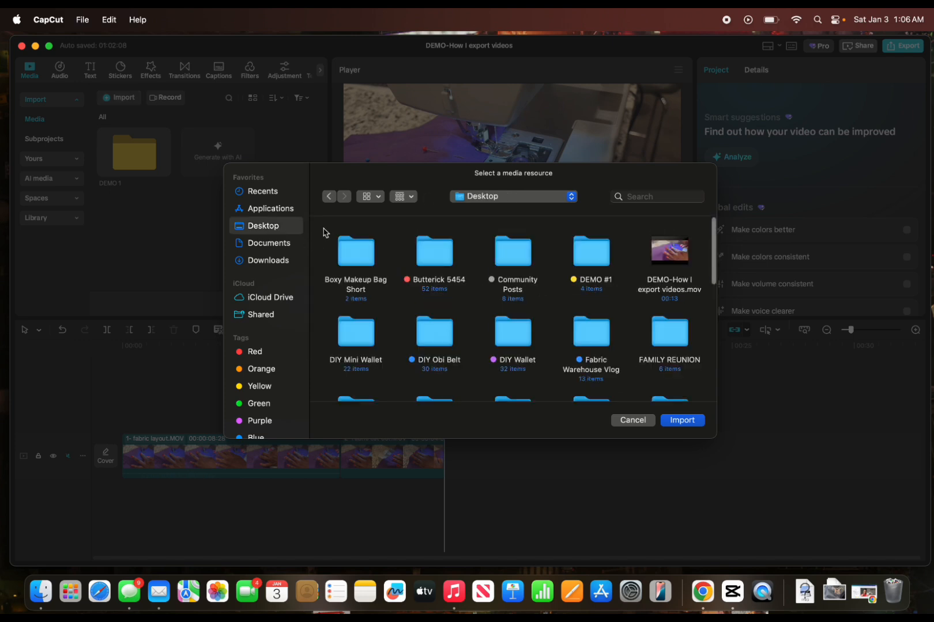
left_click(599, 257)
double_click(599, 257)
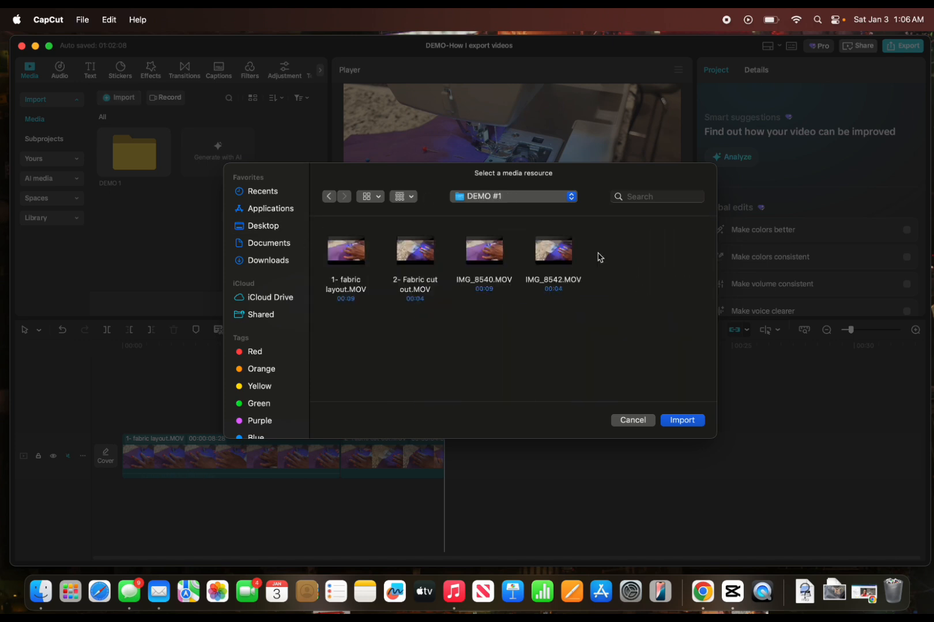
left_click(682, 422)
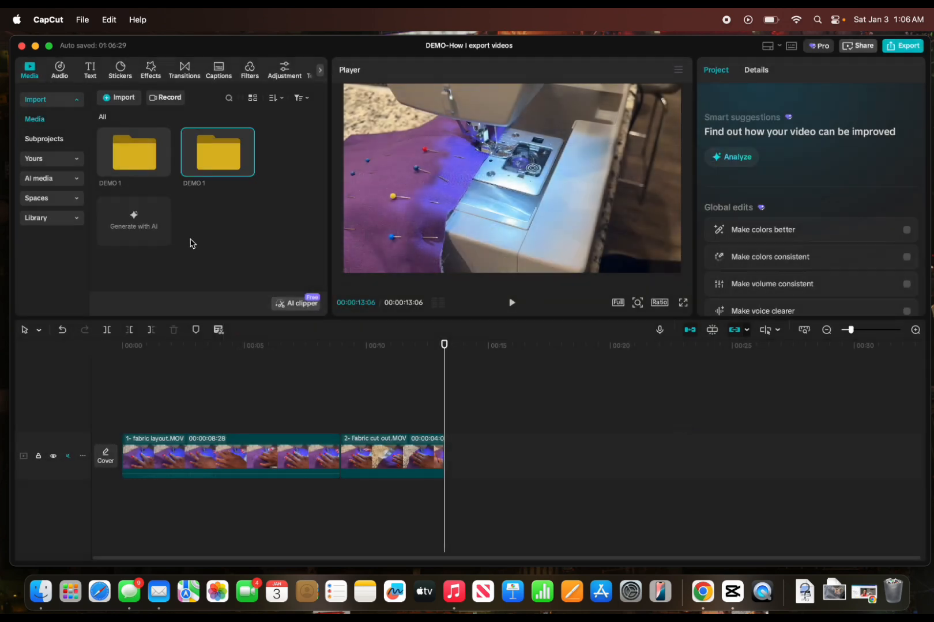
Add 1- fabric layout.MOV and 2- Fabric cut out.MOV from the imported folder to the end of the video track, in that order.
mouse_move(216, 151)
double_click(214, 152)
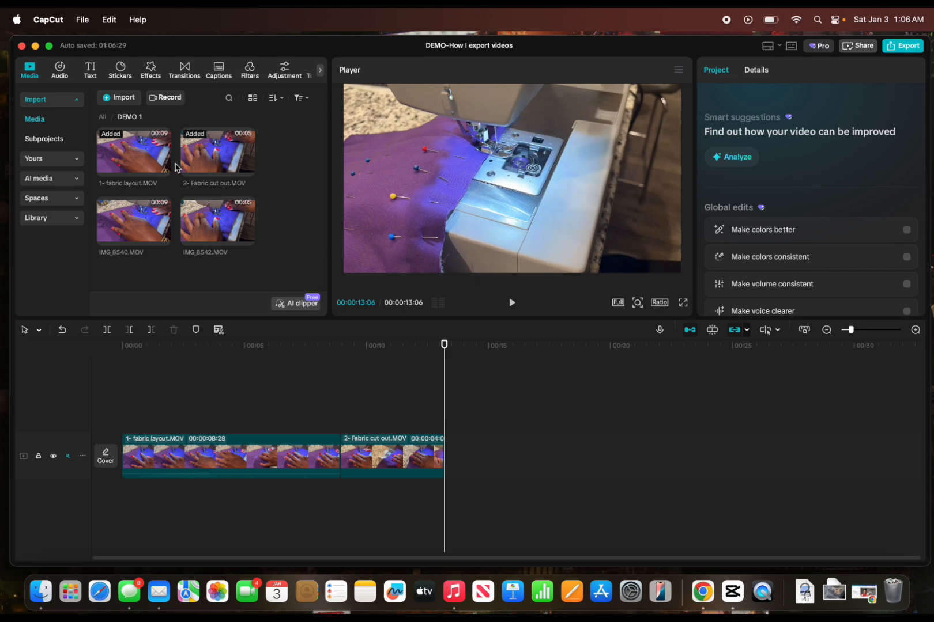
mouse_move(163, 173)
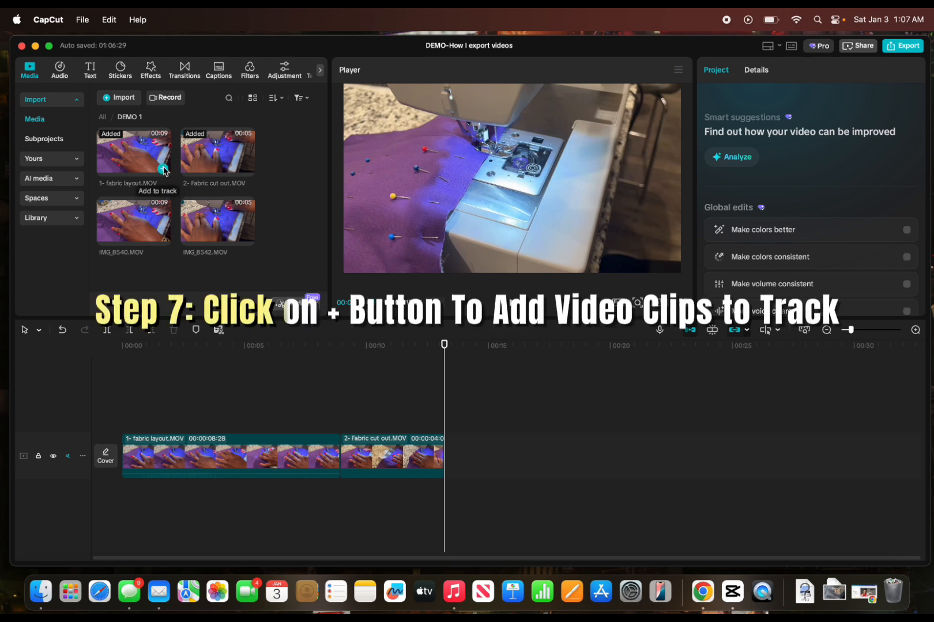
left_click(163, 170)
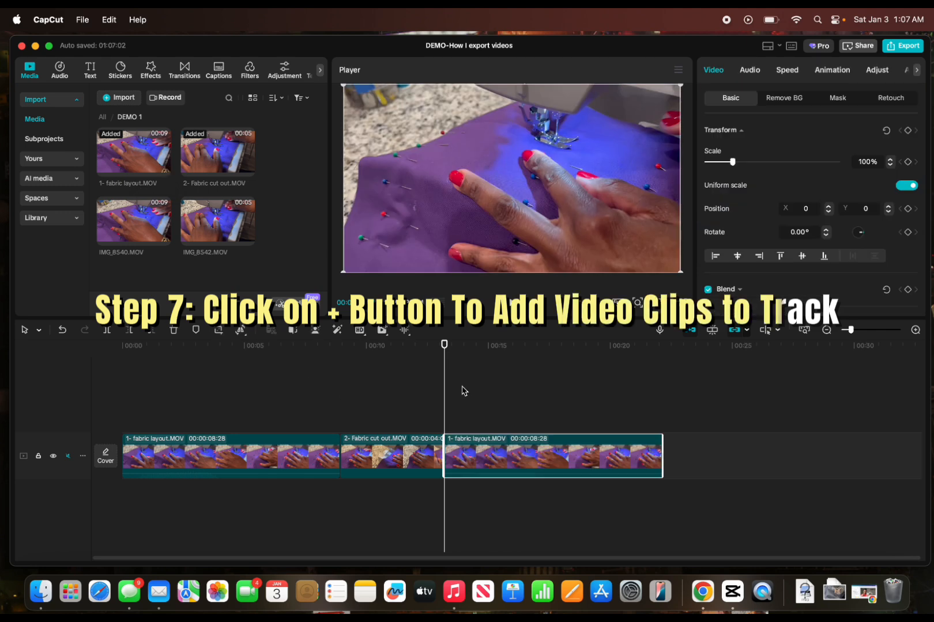
left_click_drag(445, 405, 669, 400)
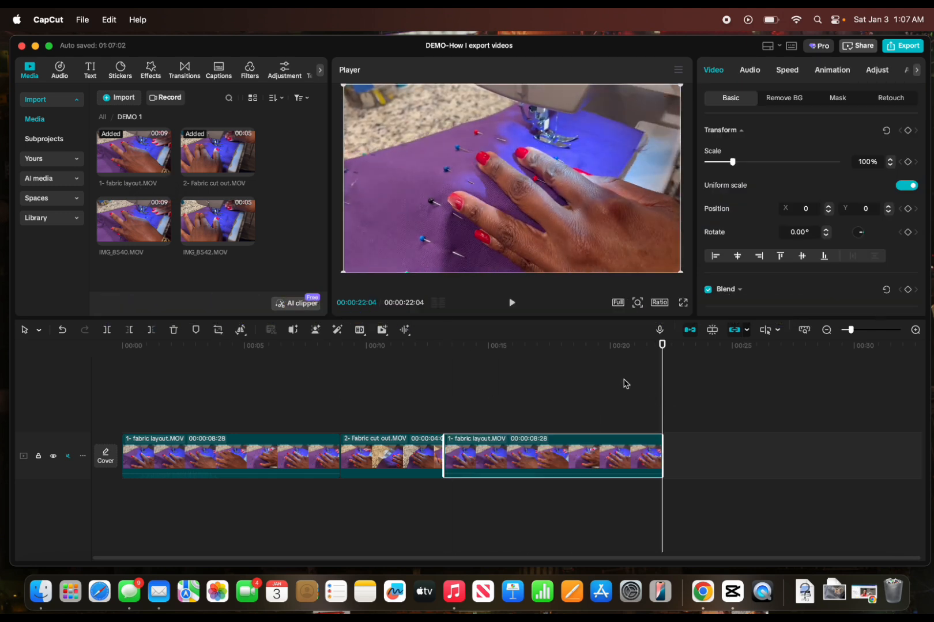
mouse_move(248, 171)
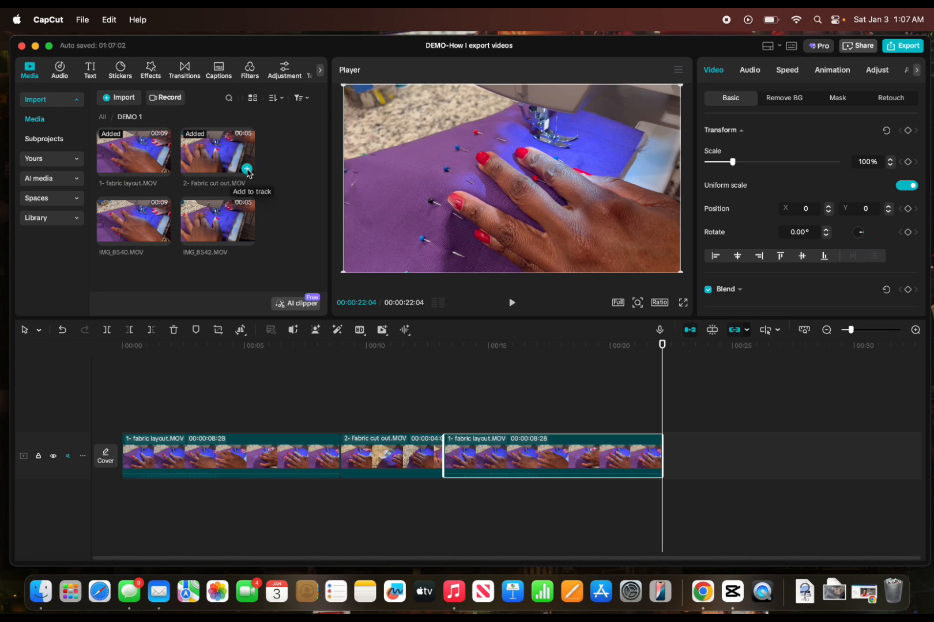
left_click(247, 169)
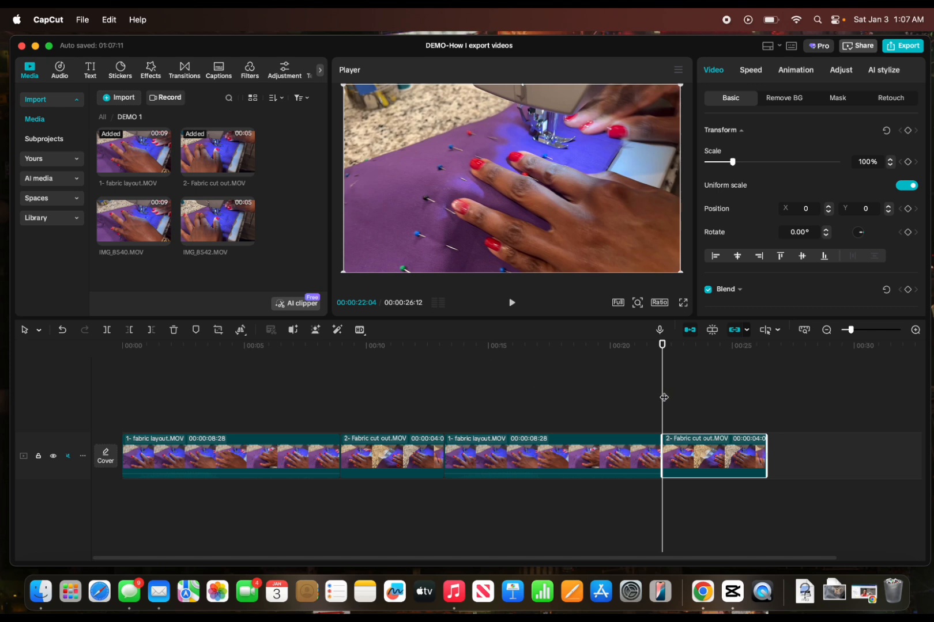
Import the Butterfly MP3 from the desktop's YouTube Music folder and add it to the timeline from the start of the video.
left_click_drag(664, 398, 123, 410)
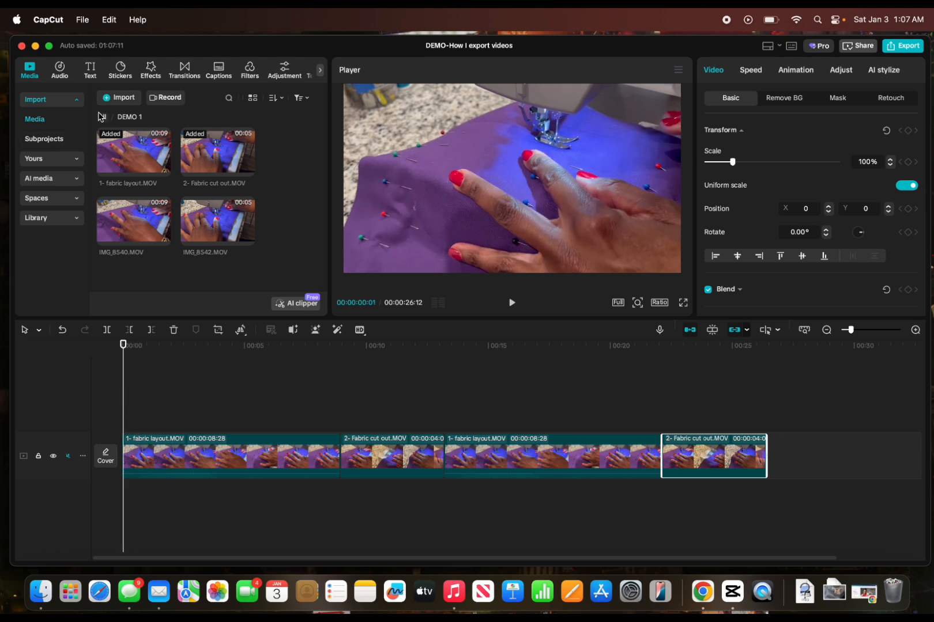
left_click(120, 100)
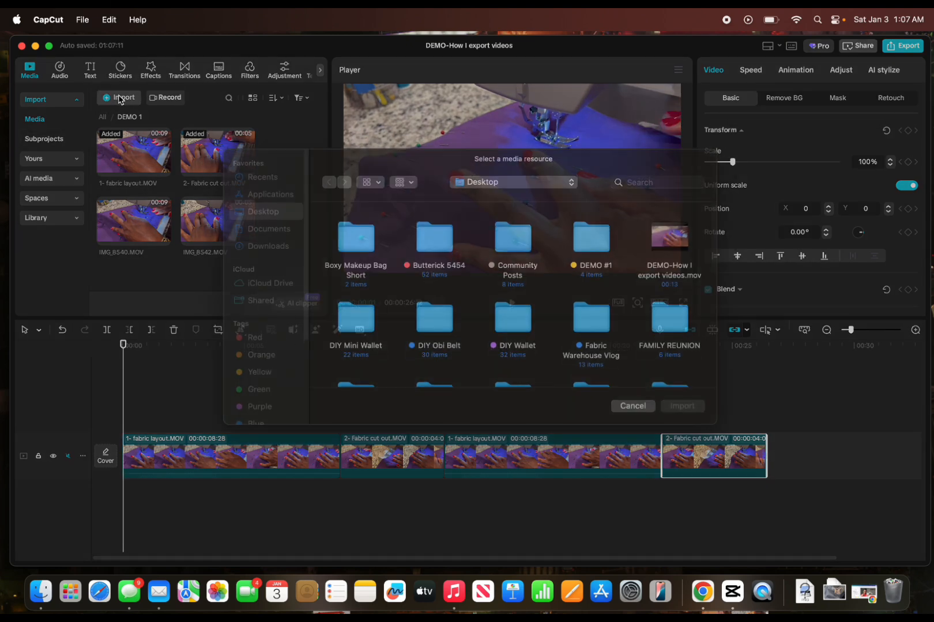
scroll(421, 314, "down", 10)
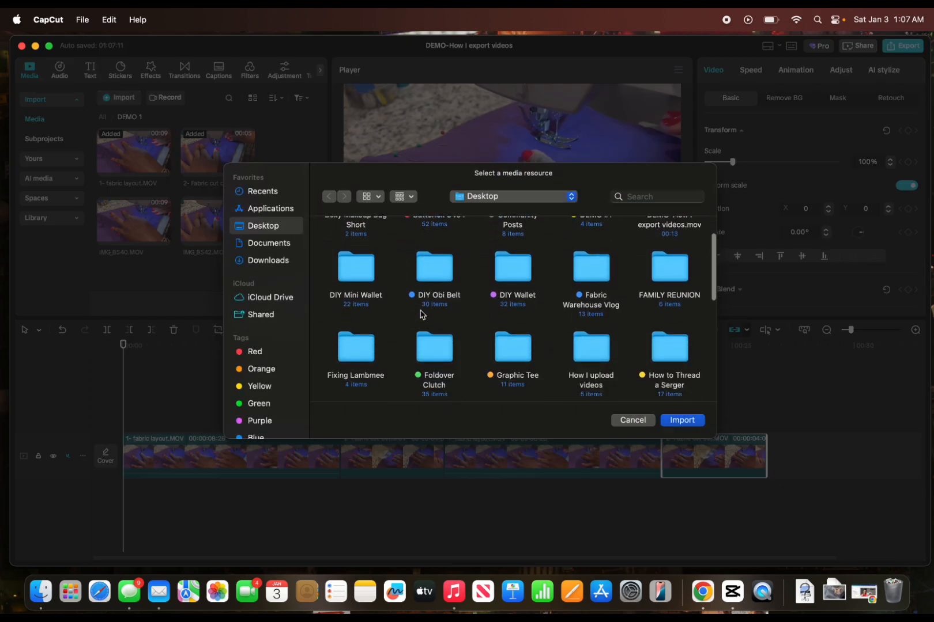
scroll(420, 314, "down", 6)
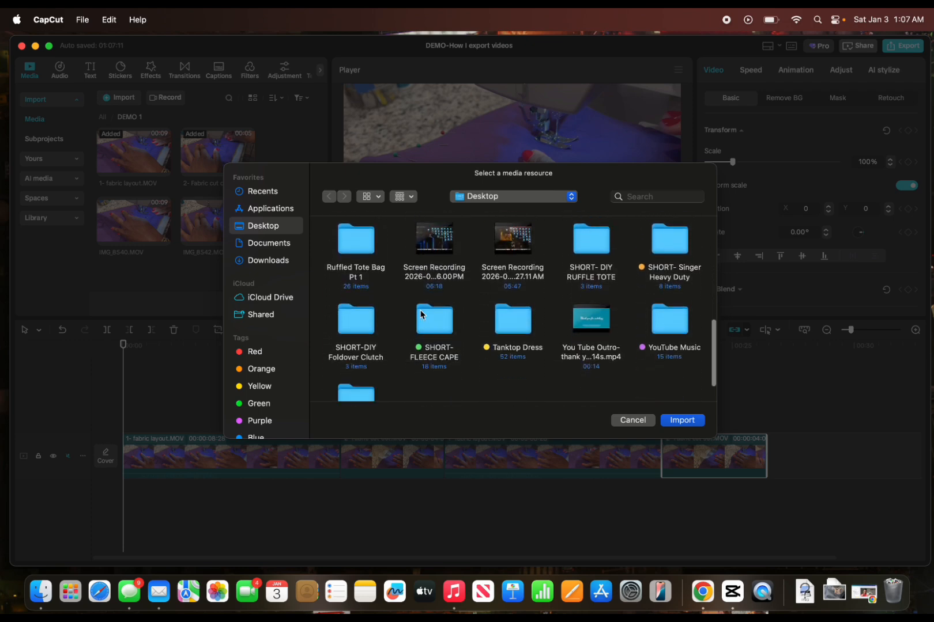
double_click(680, 325)
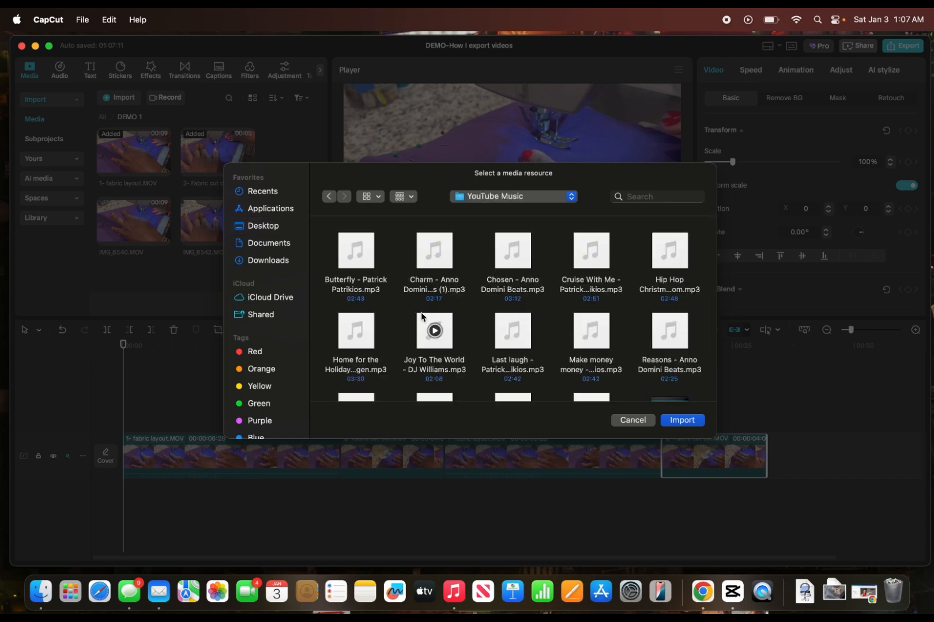
double_click(355, 254)
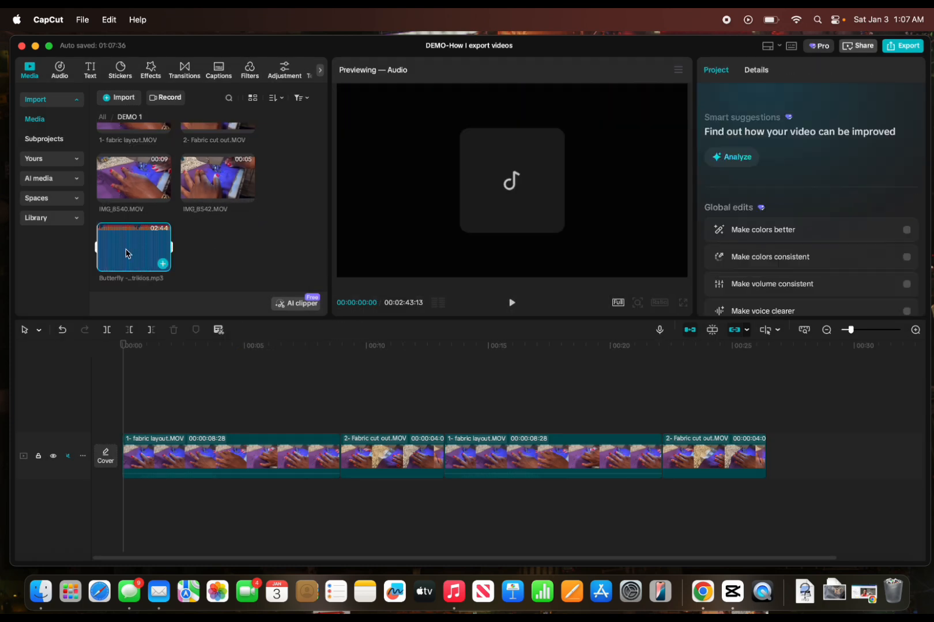
left_click(163, 266)
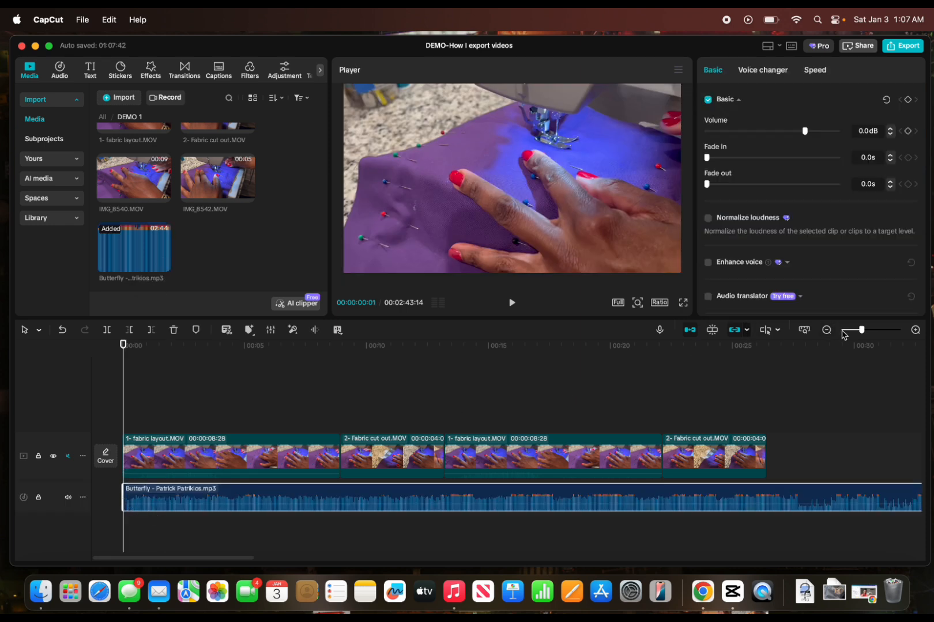
Trim the Butterfly music track by deleting everything after the end of the last video clip.
left_click_drag(862, 334, 857, 335)
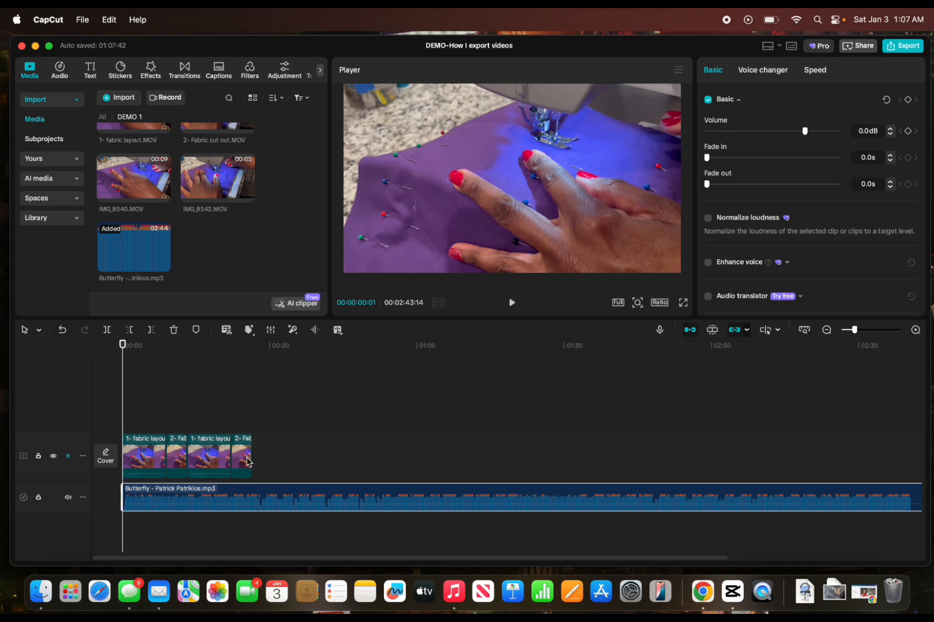
left_click(248, 460)
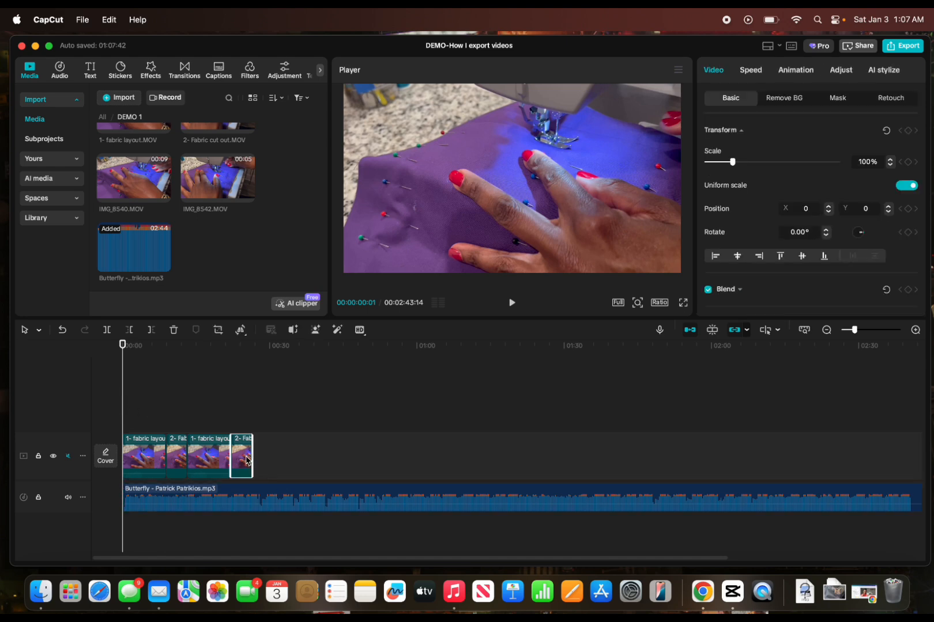
left_click(242, 492)
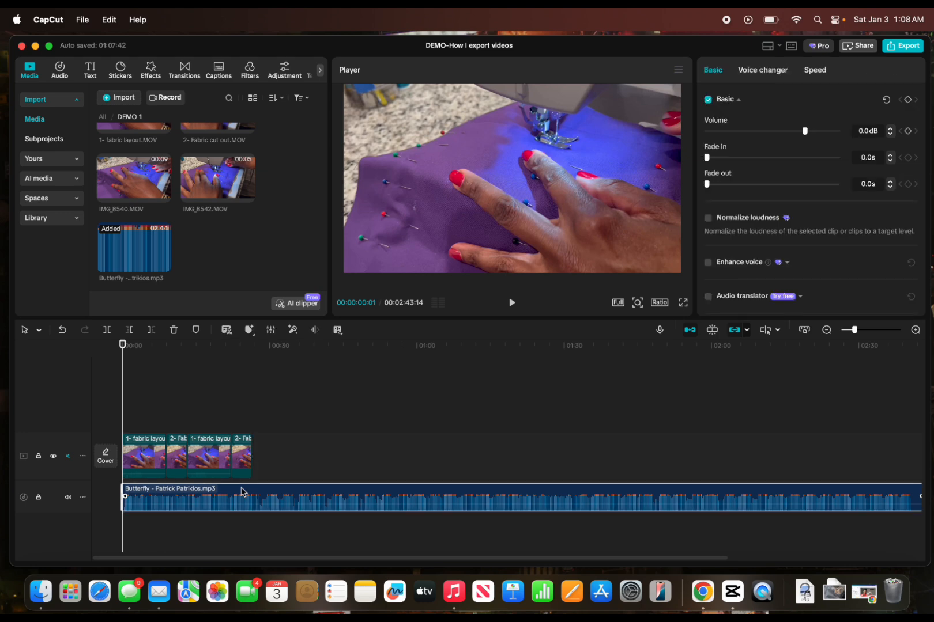
left_click(131, 403)
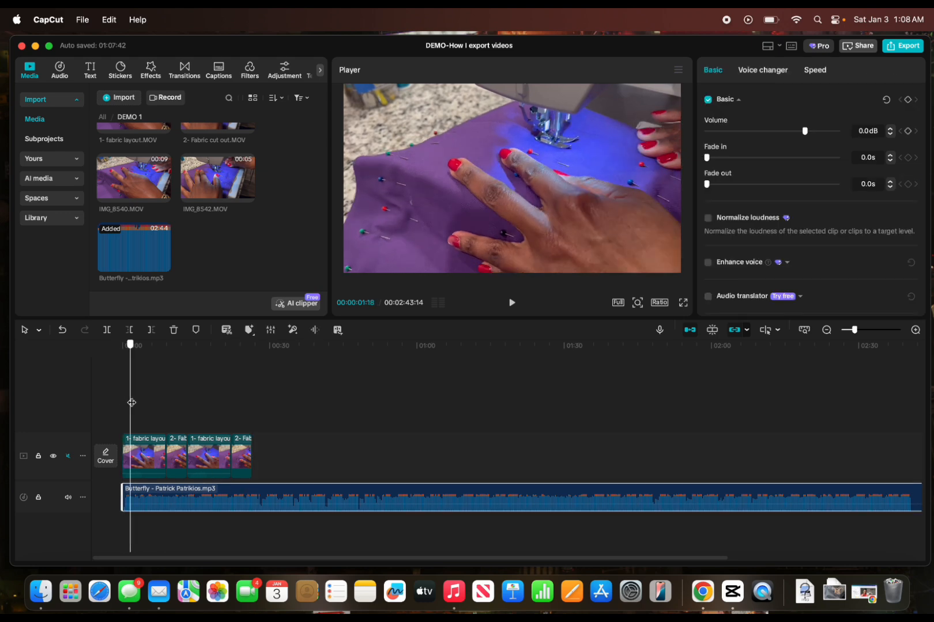
left_click_drag(131, 403, 251, 388)
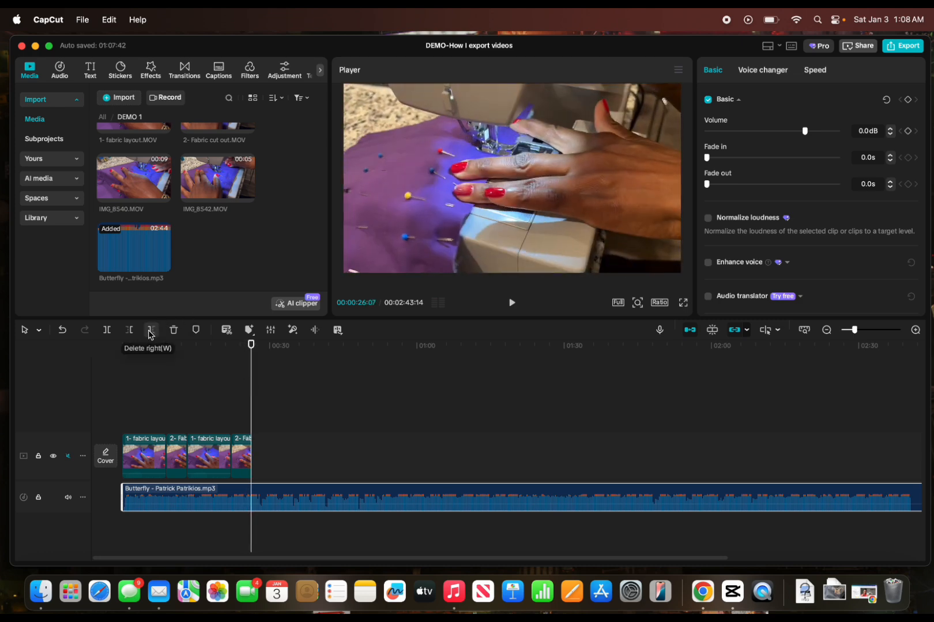
left_click(150, 331)
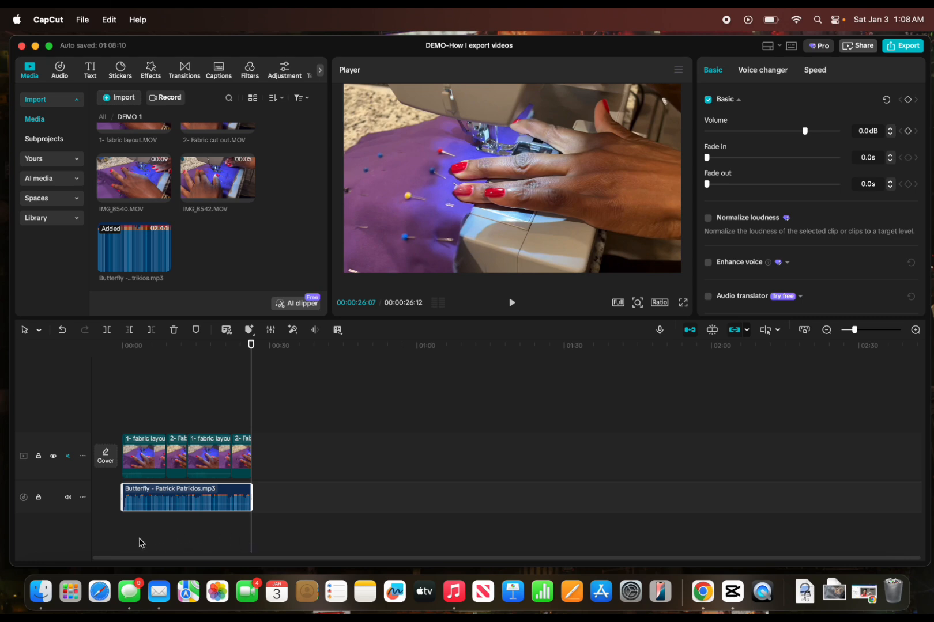
Lower the music track's volume to -12.1 dB and minimize the editor window.
mouse_move(201, 500)
left_click_drag(805, 132, 785, 135)
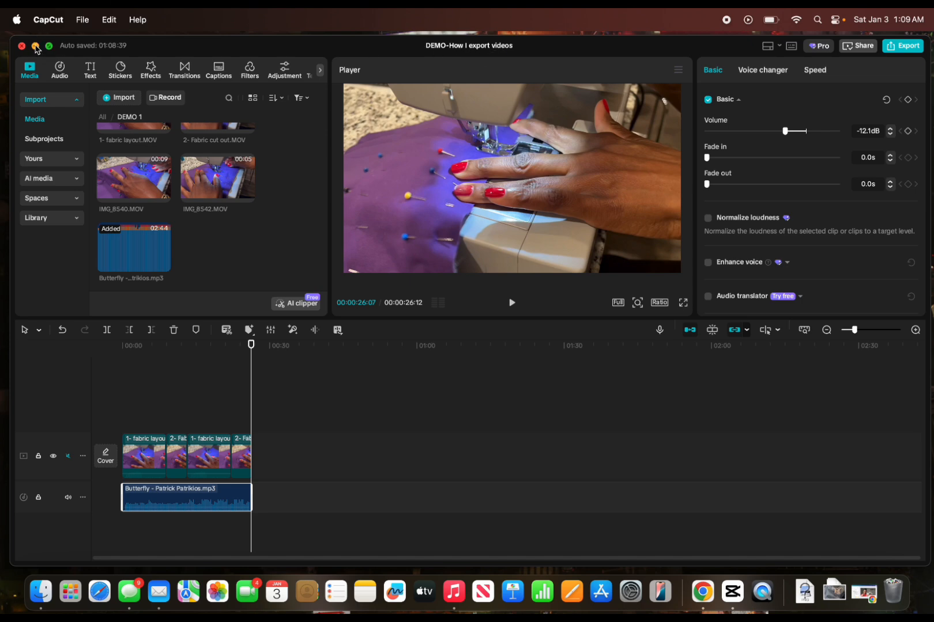
left_click(36, 46)
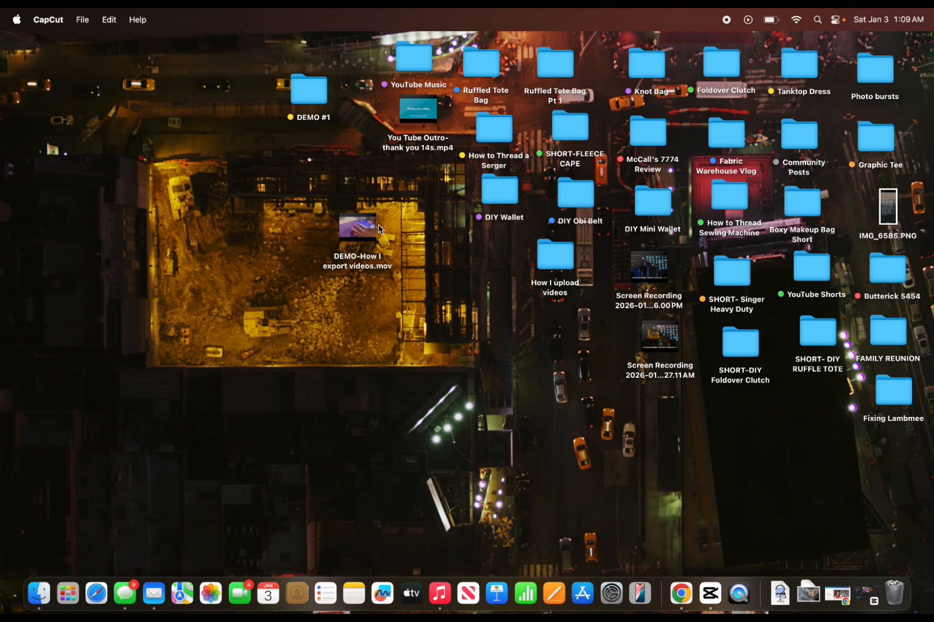